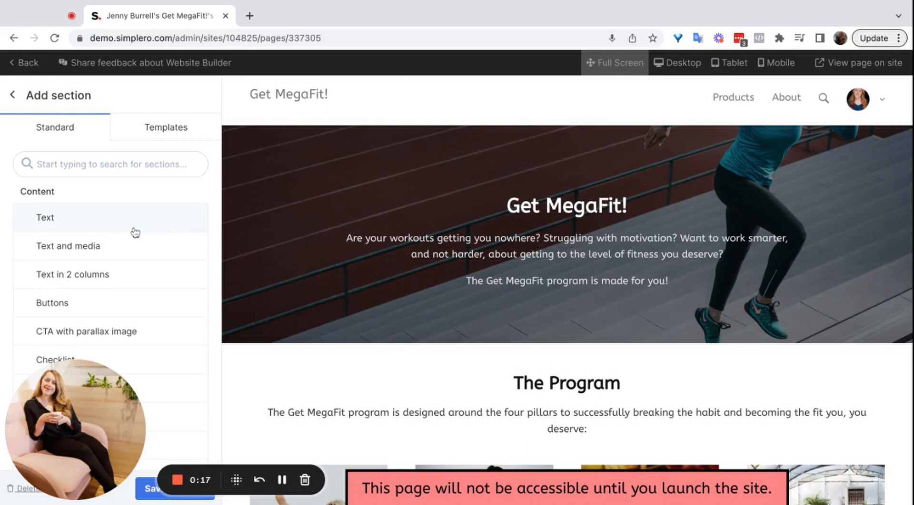
Step: Browse the standard sections and add a Collapsible Text section at the end of the Home page
scroll(196, 293, down, 1)
scroll(196, 292, down, 2)
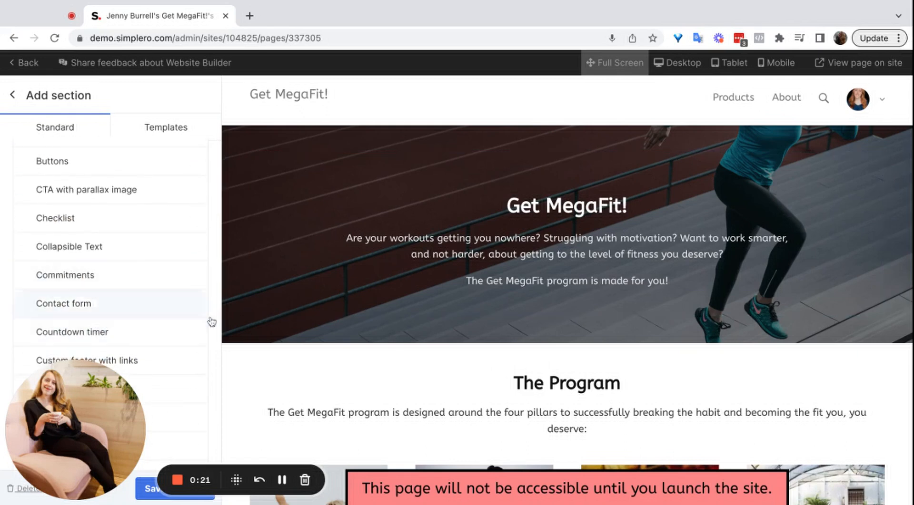
scroll(142, 269, up, 3)
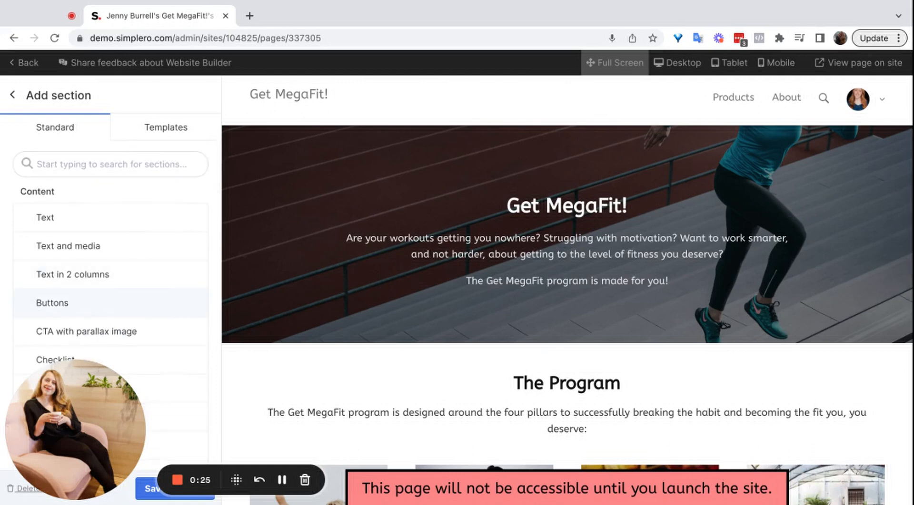
scroll(184, 247, down, 3)
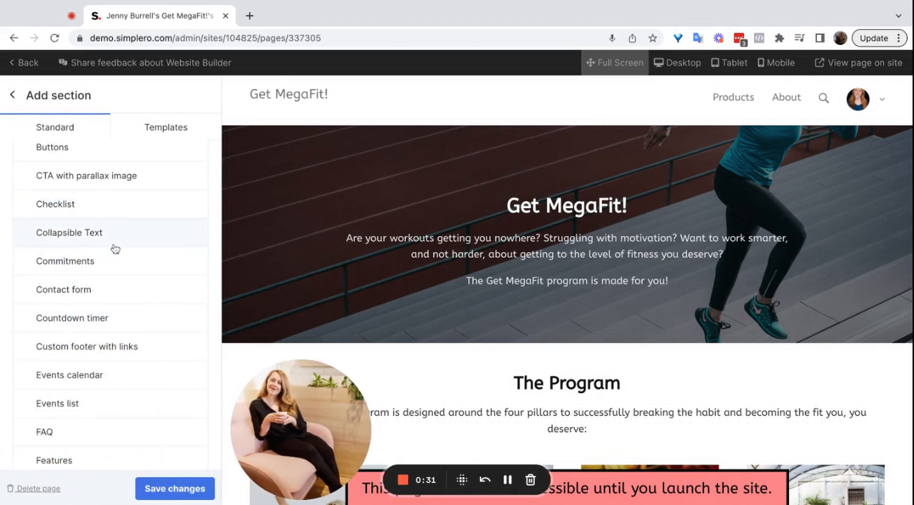
click(94, 234)
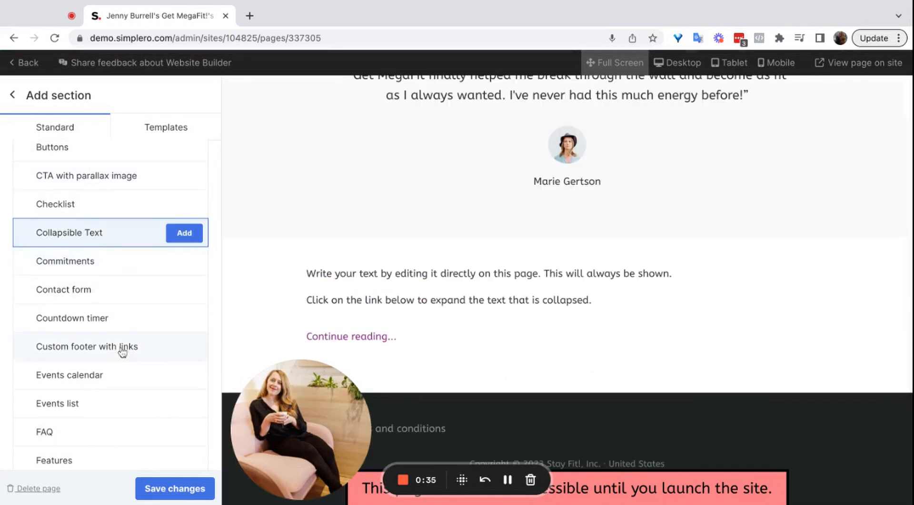
scroll(124, 352, down, 4)
scroll(110, 371, up, 3)
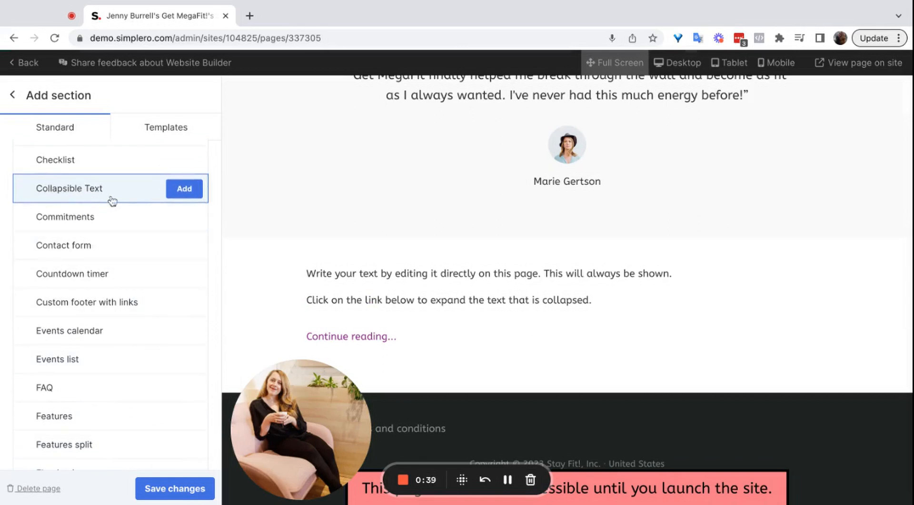
click(177, 190)
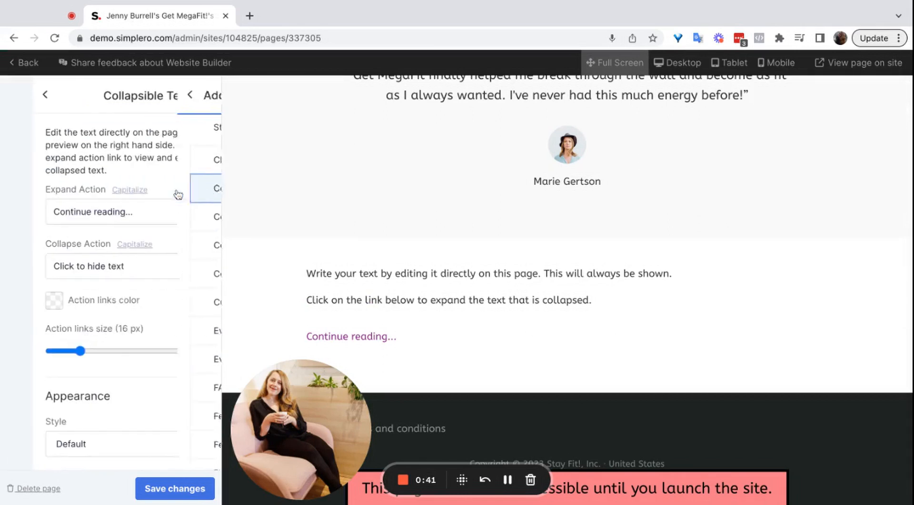
Step: Examine the always-shown and collapsible text blocks by expanding and collapsing the hidden text in the preview
click(395, 300)
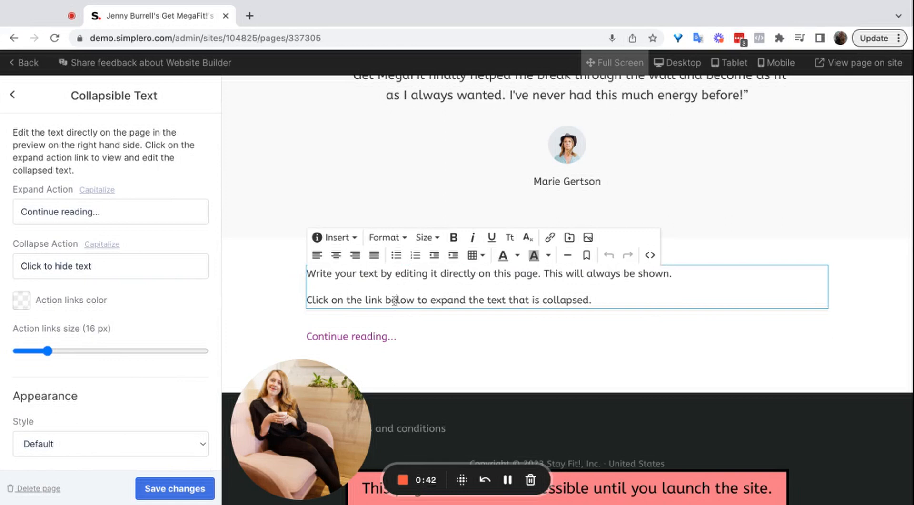
click(365, 341)
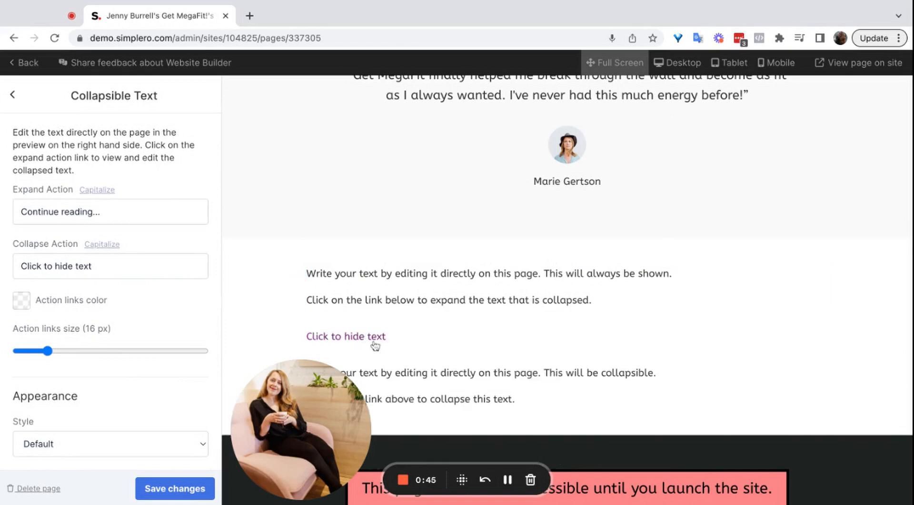
scroll(374, 347, down, 2)
click(402, 303)
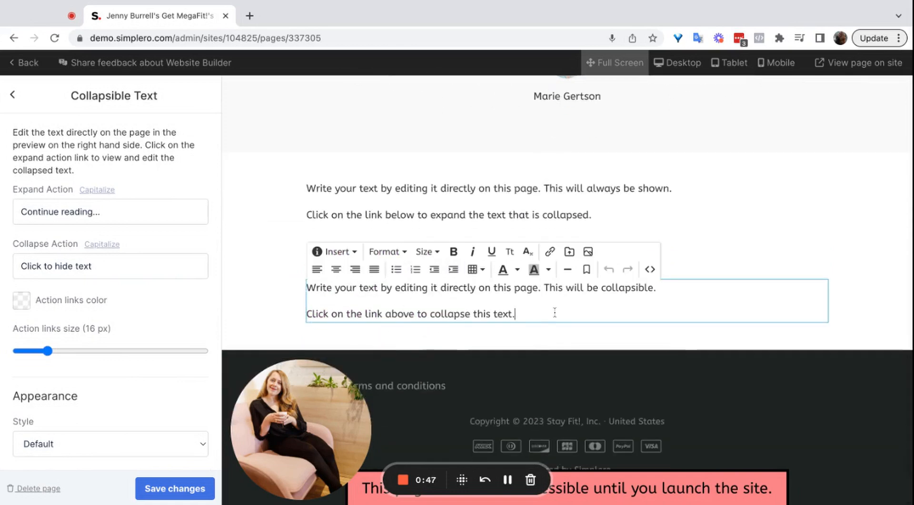
key(super+a)
click(287, 288)
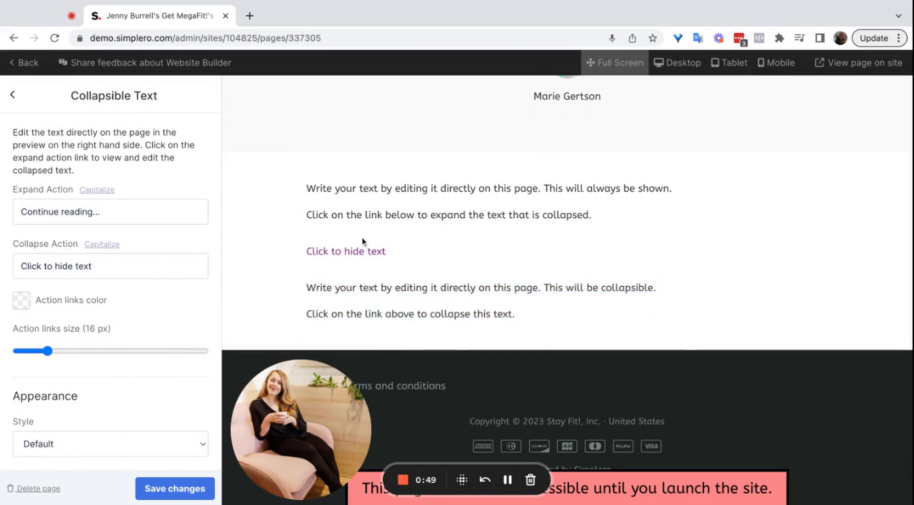
click(365, 251)
click(363, 294)
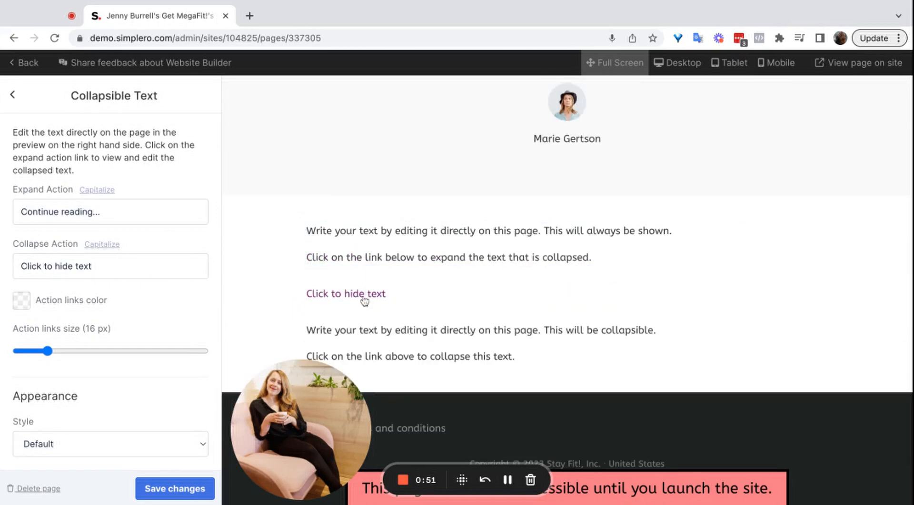
click(363, 299)
click(362, 298)
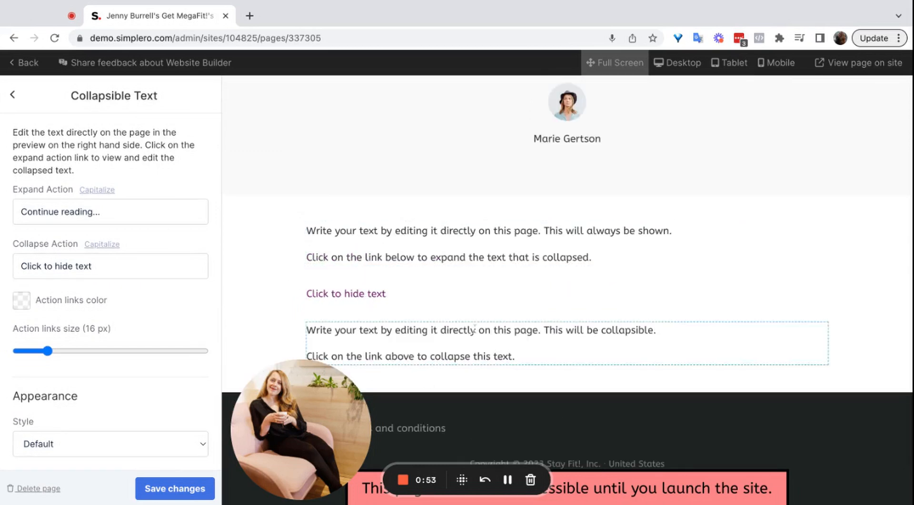
click(359, 298)
Step: Add a Countdown timer section below the Collapsible Text section and put its heading text into editing
click(13, 95)
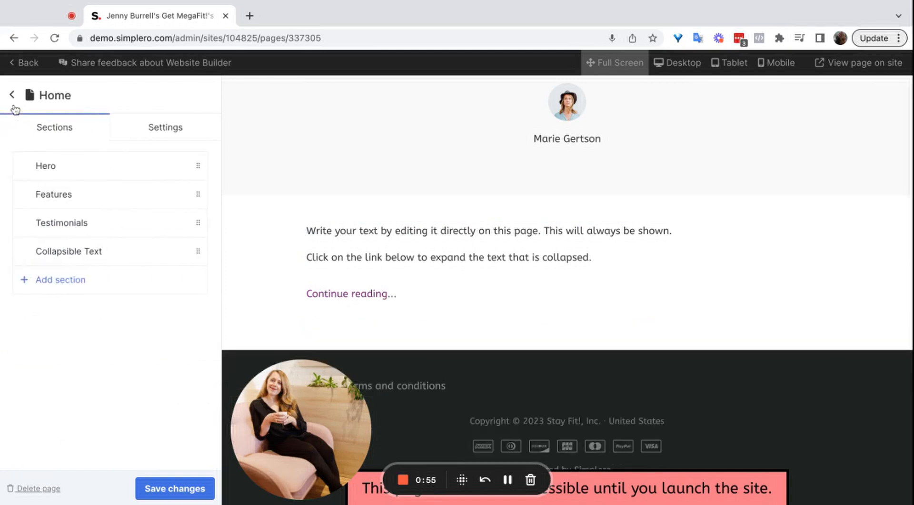
click(65, 281)
scroll(93, 327, down, 6)
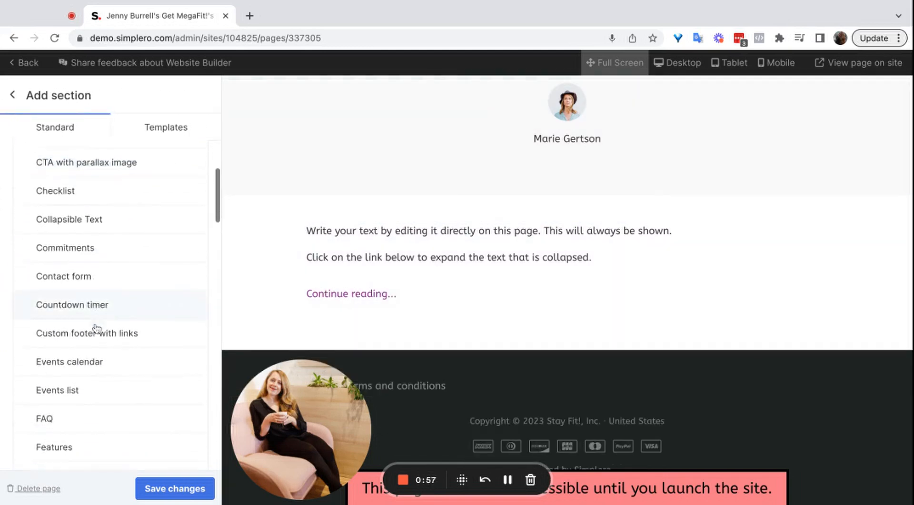
click(100, 187)
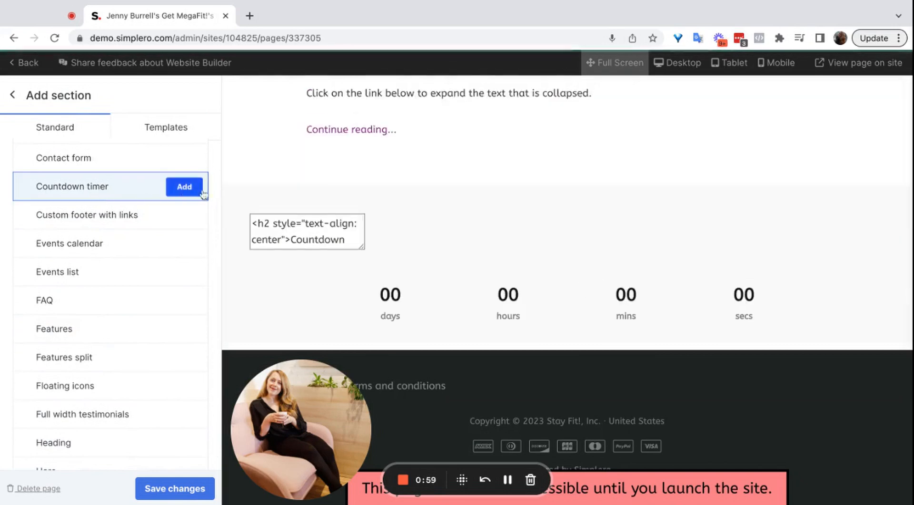
click(536, 269)
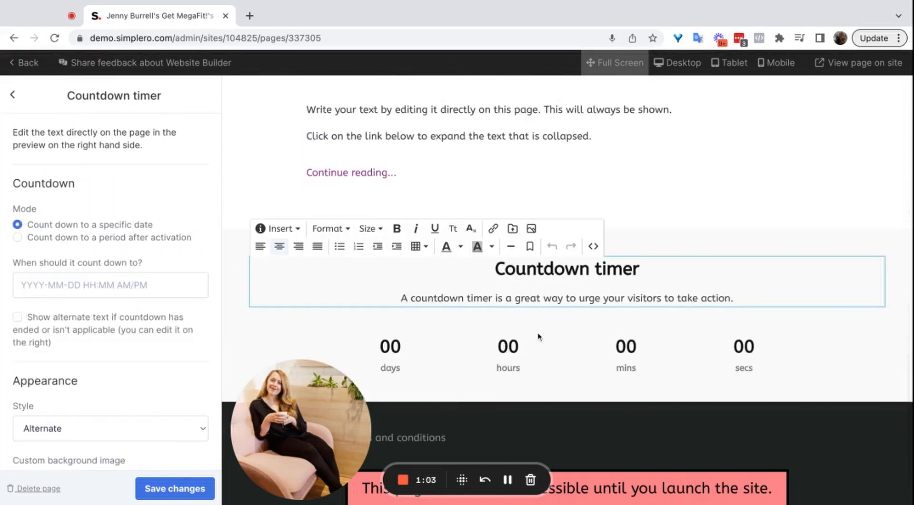
Step: Set the countdown mode to "Count down to a period after activation" and review the section's remaining settings
click(38, 239)
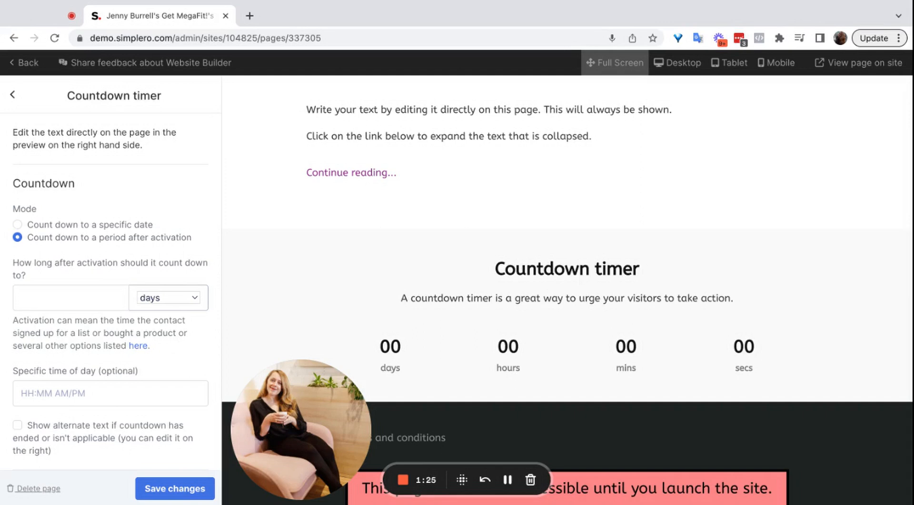
scroll(162, 314, down, 3)
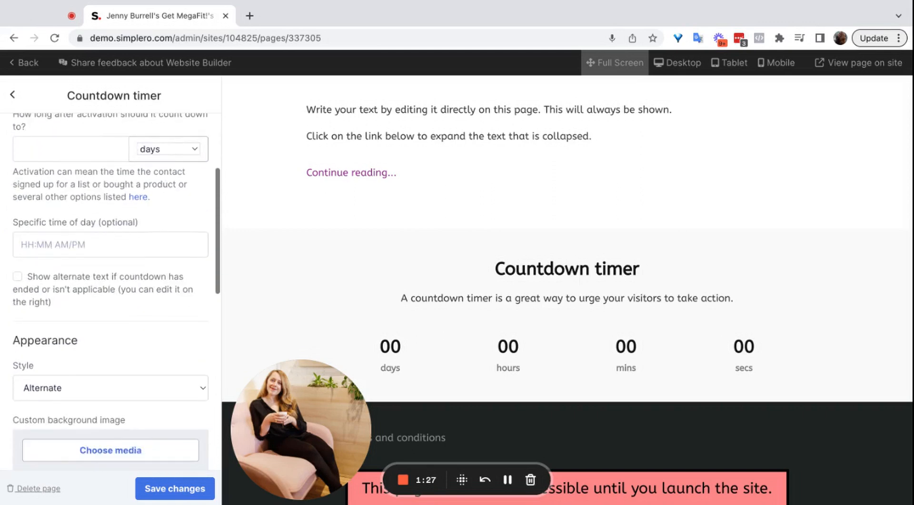
scroll(162, 314, down, 4)
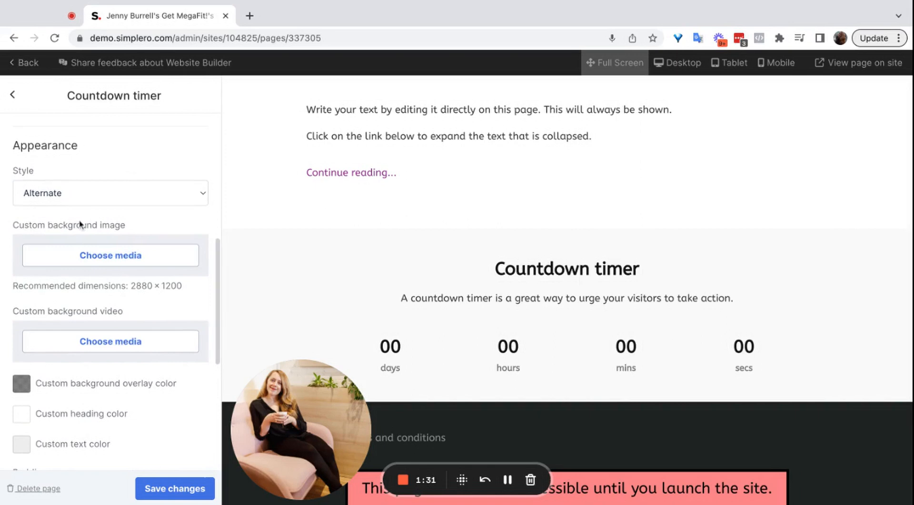
scroll(135, 339, down, 6)
scroll(134, 340, up, 10)
scroll(134, 342, up, 3)
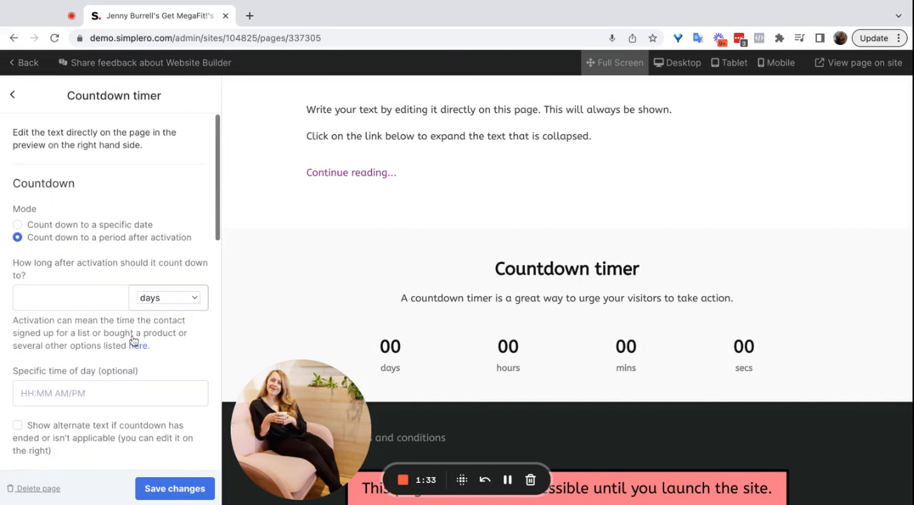
scroll(105, 335, down, 2)
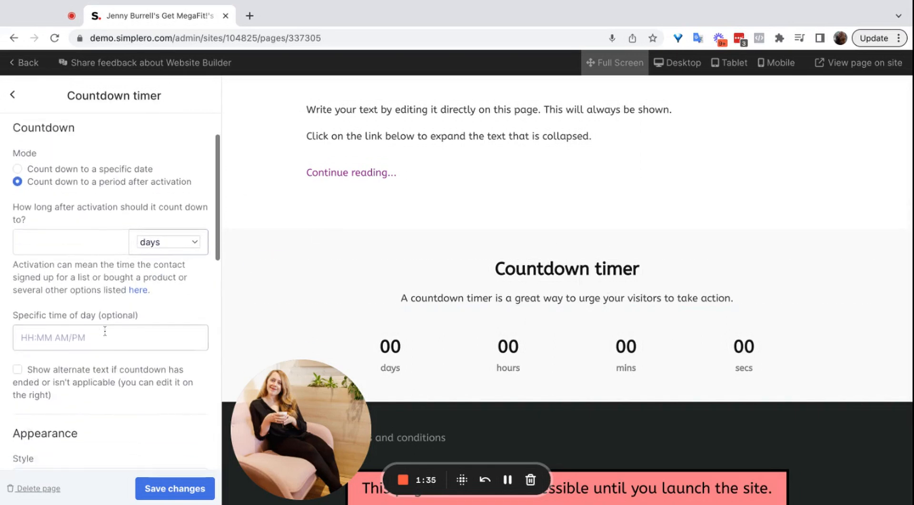
Step: Enable the alternate text for an ended countdown, inspect it in the preview, and disable it again
click(94, 358)
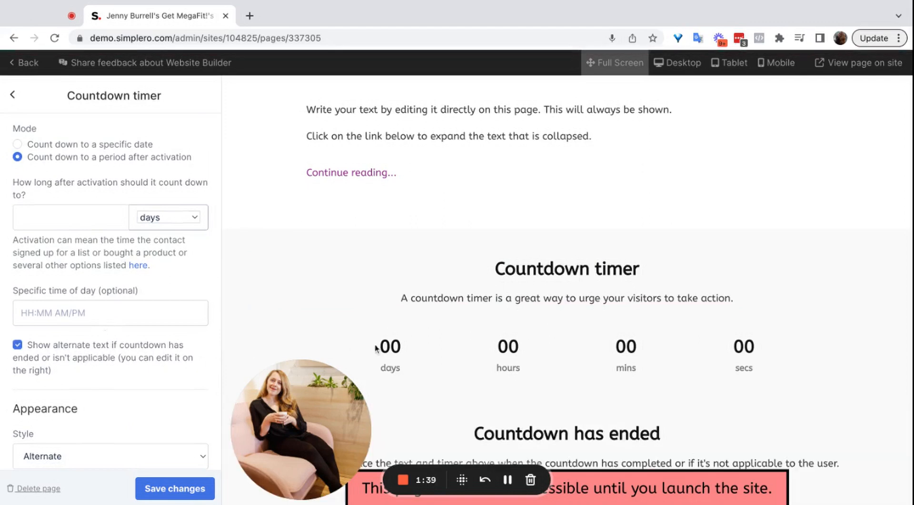
scroll(376, 348, down, 3)
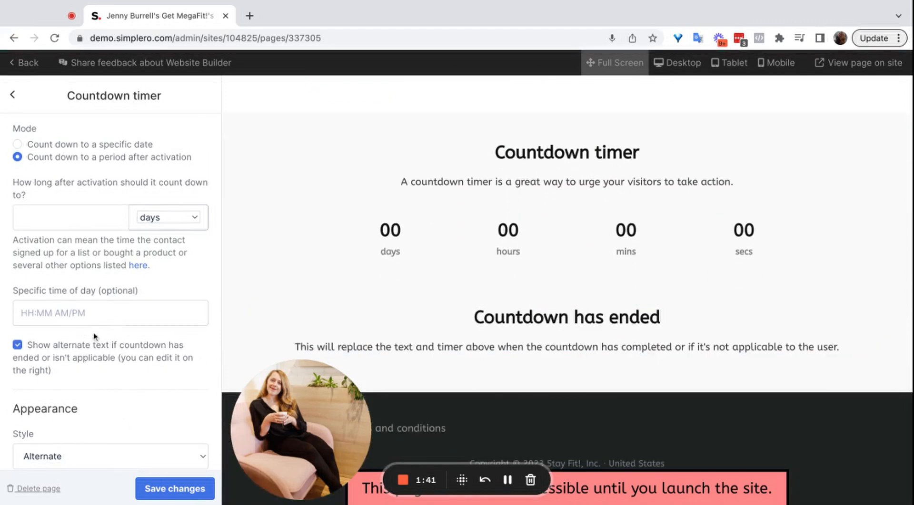
scroll(457, 258, down, 1)
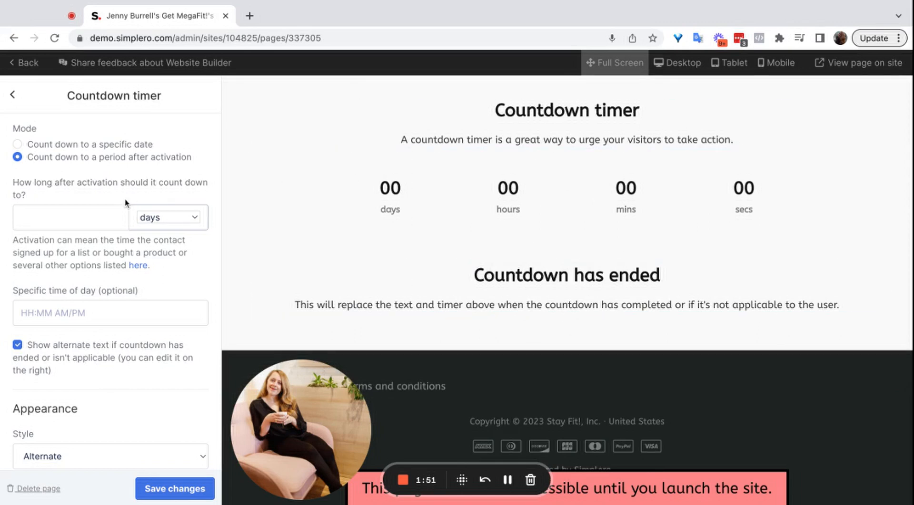
click(24, 346)
Step: Return to the Home page's section list and preview the standard FAQ section below the countdown timer
click(12, 94)
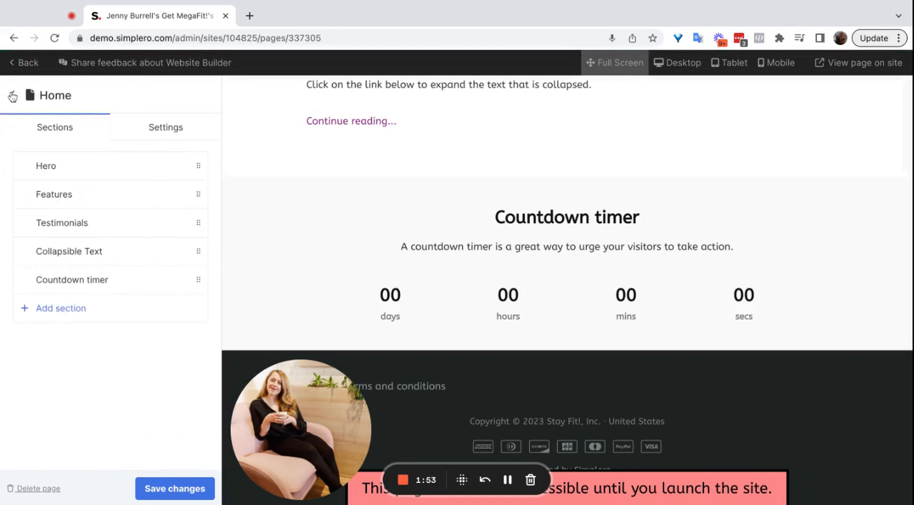
click(107, 321)
scroll(127, 389, down, 6)
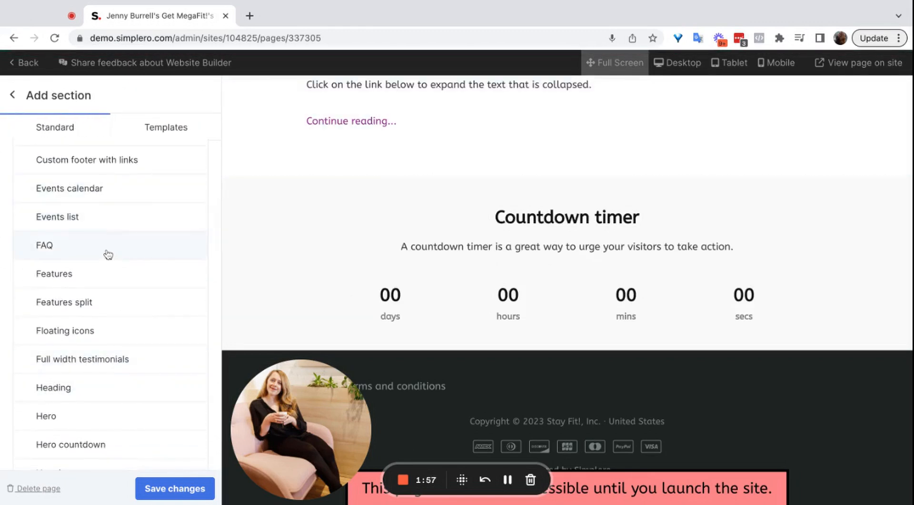
click(108, 254)
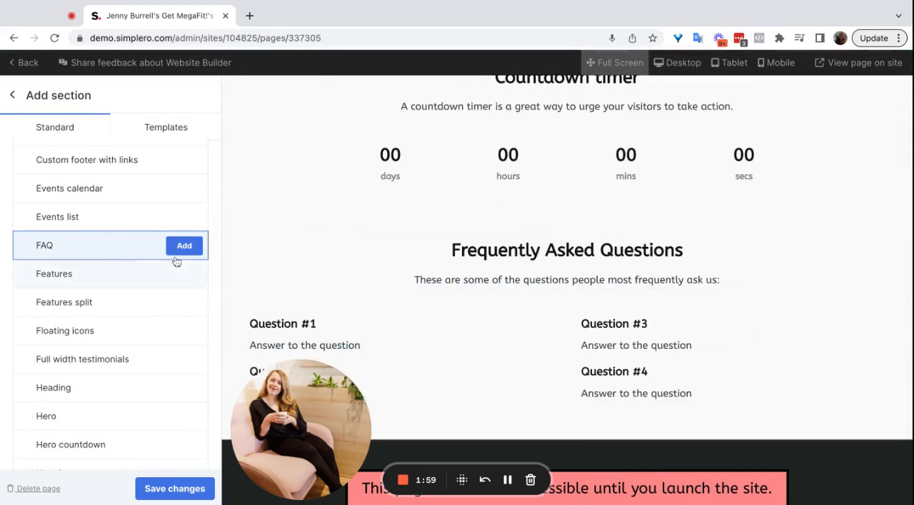
Step: Preview the Full width testimonials section and look through its testimonial layout on the page
scroll(104, 314, down, 3)
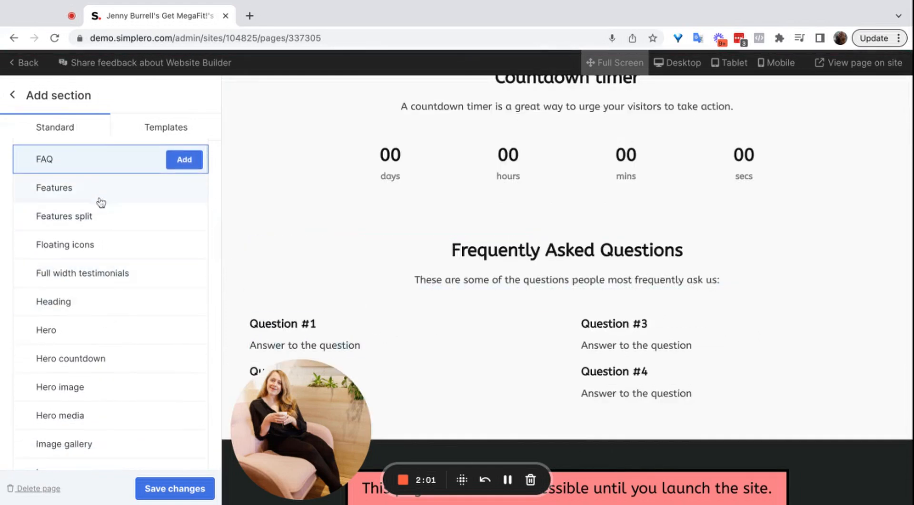
click(100, 281)
scroll(354, 281, down, 6)
scroll(355, 282, up, 4)
scroll(355, 283, down, 4)
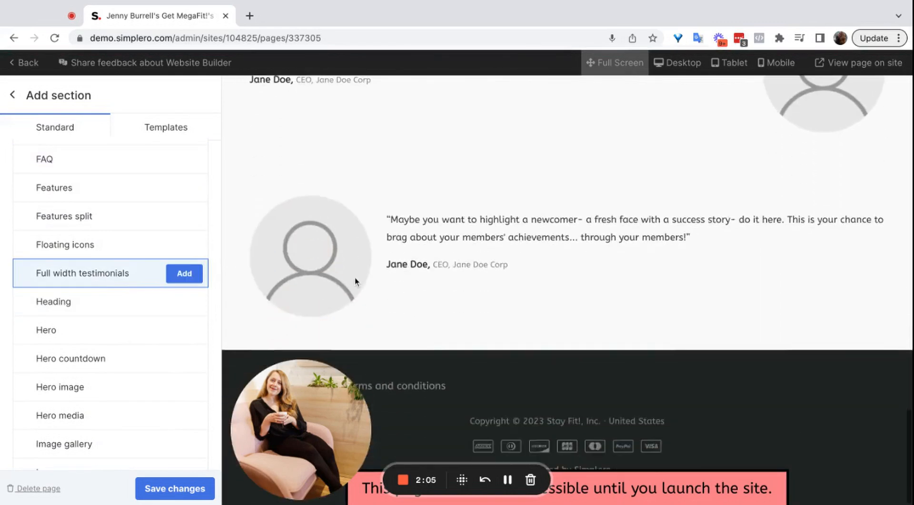
scroll(355, 283, up, 4)
scroll(139, 337, down, 2)
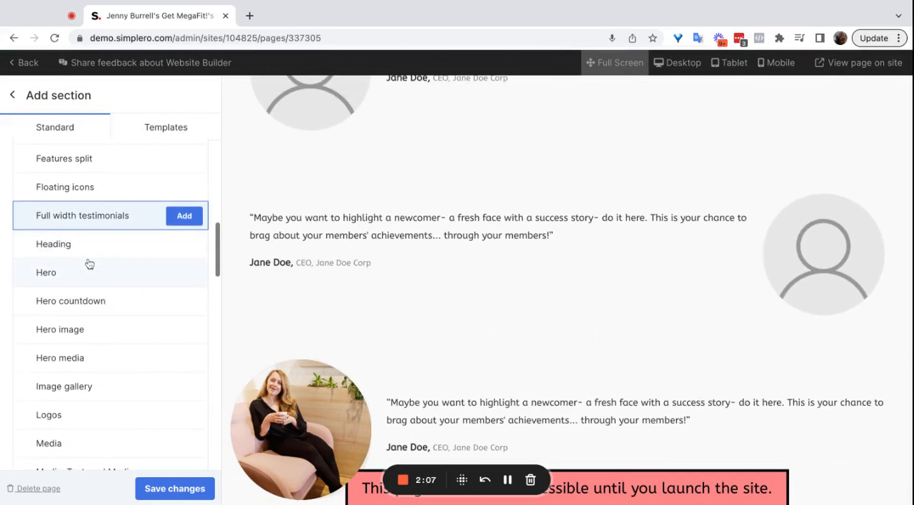
Step: Add a Hero section below the Countdown timer and put its heading text into editing
scroll(90, 295, down, 1)
click(67, 237)
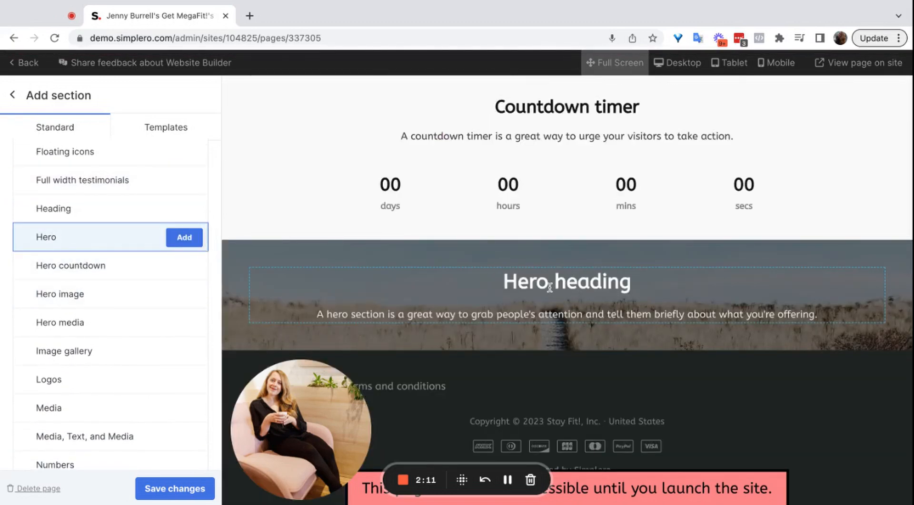
click(532, 284)
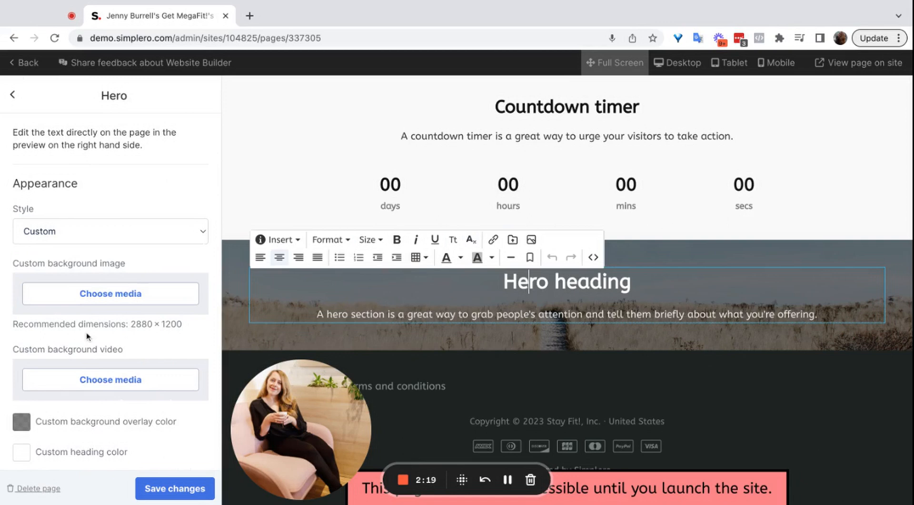
Step: Change the text color of the new Hero section's heading and paragraph to black
scroll(88, 338, down, 3)
key(ctrl+a)
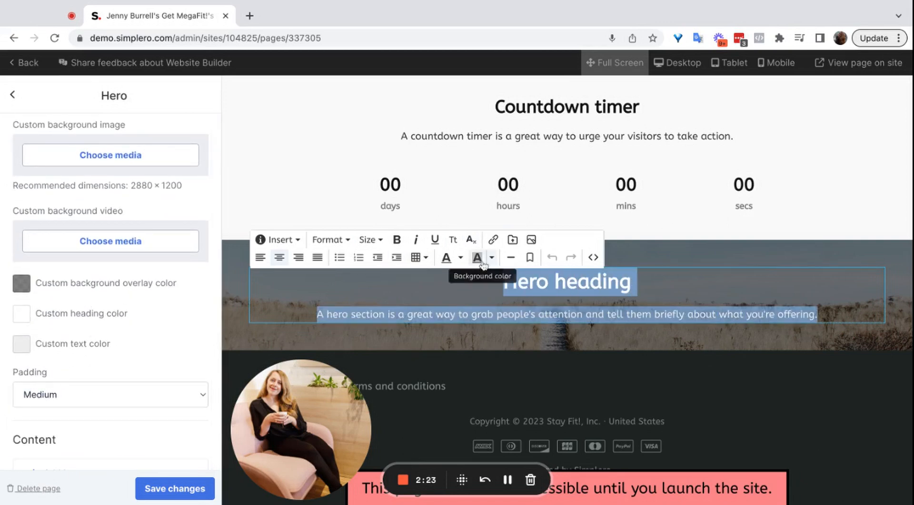
click(460, 258)
click(474, 259)
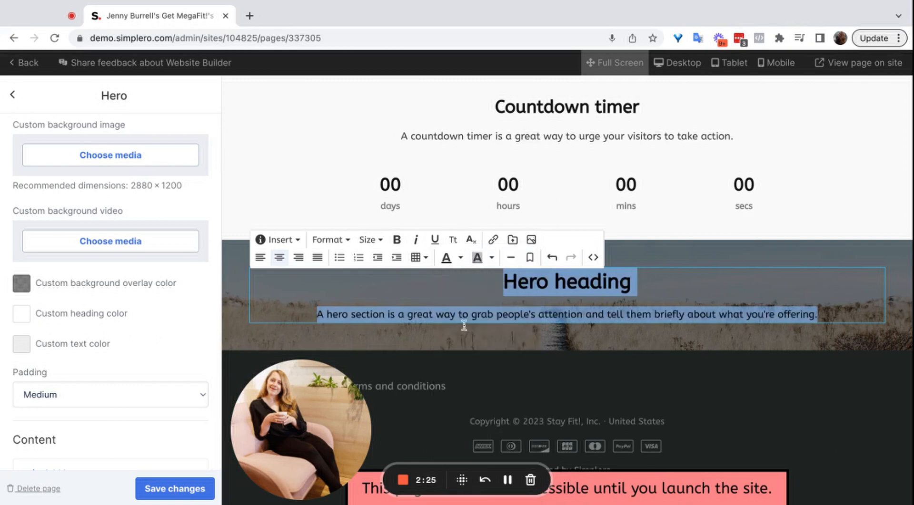
click(468, 353)
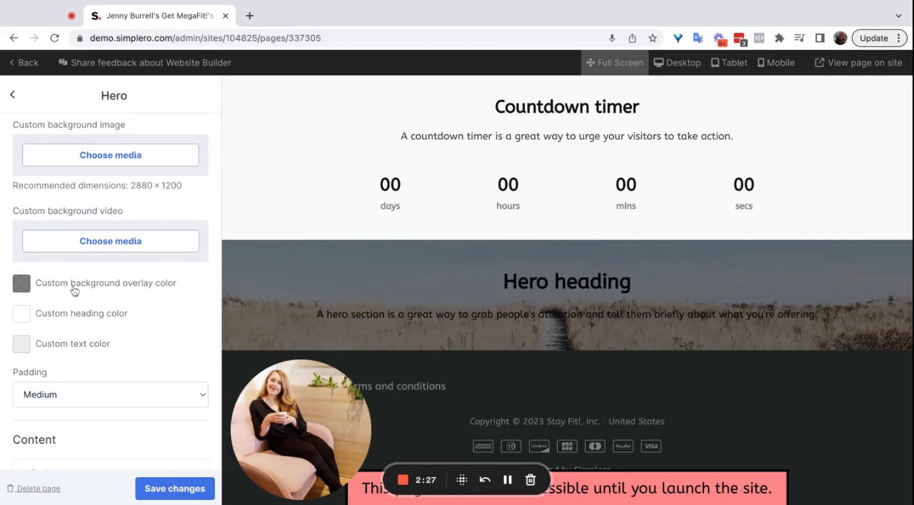
Step: Change the new Hero section's background overlay to a translucent near-white, using RGB 255, 252, 252
click(148, 295)
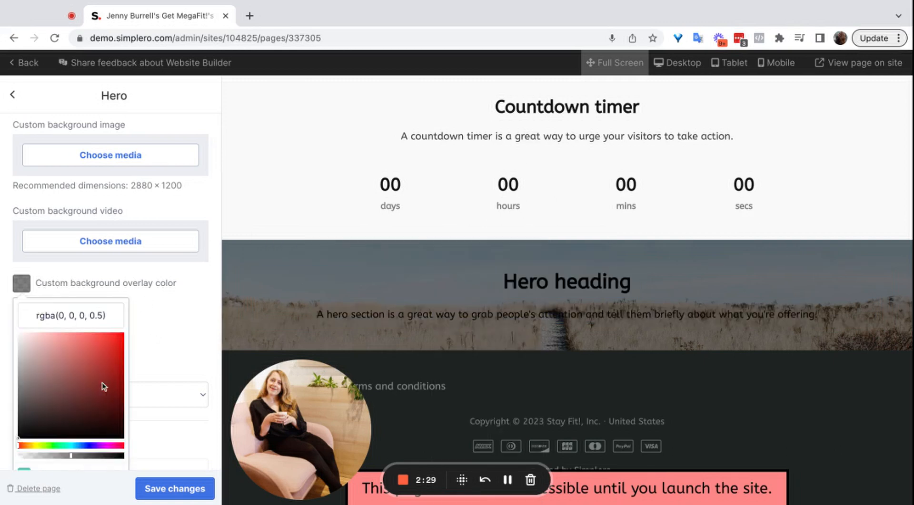
scroll(102, 383, down, 1)
drag(33, 365, 18, 278)
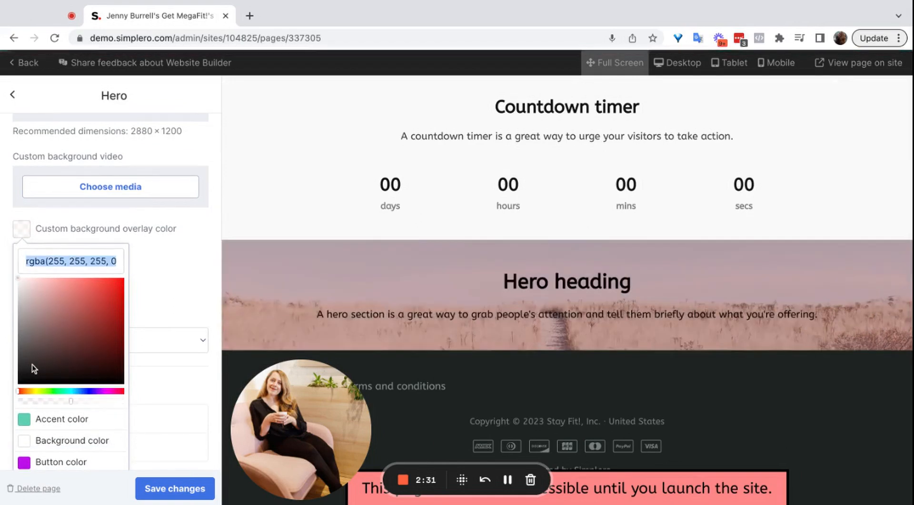
drag(33, 365, 19, 278)
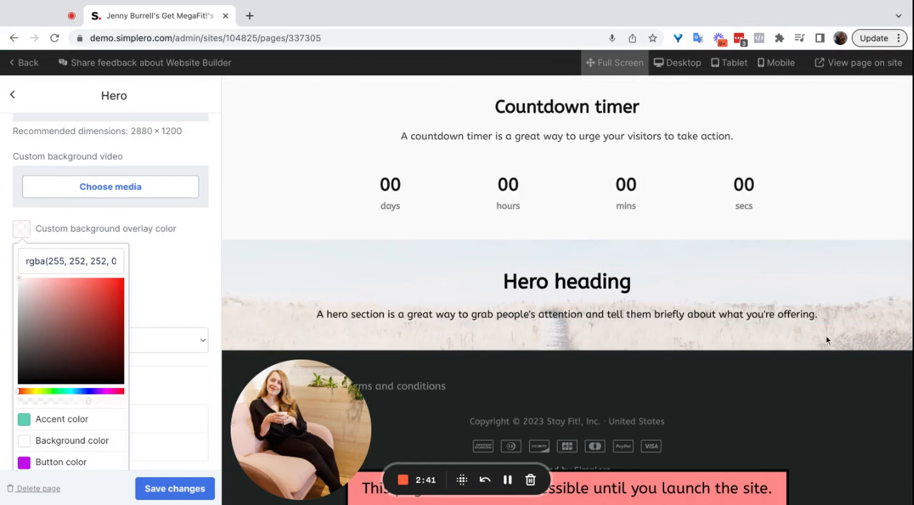
Step: Insert blank lines below the Hero paragraph and above its heading to make the section taller
click(816, 315)
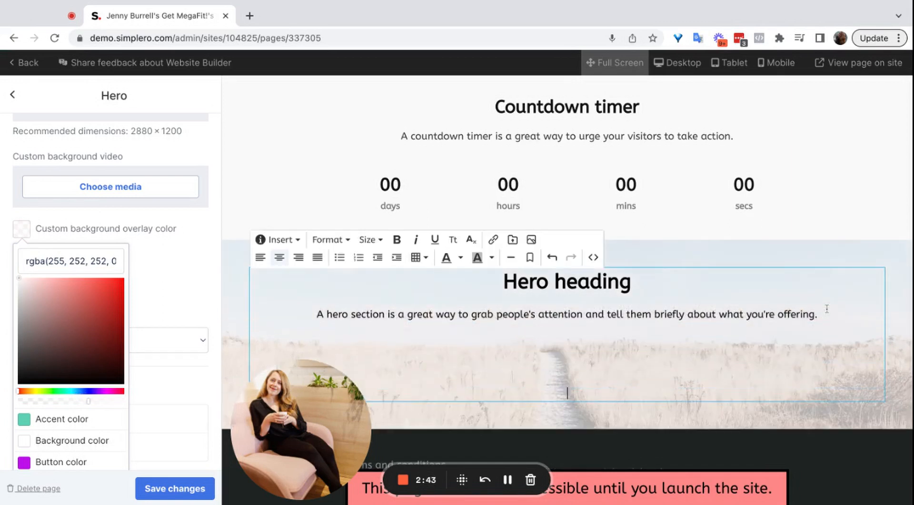
key(Return)
key(Return)
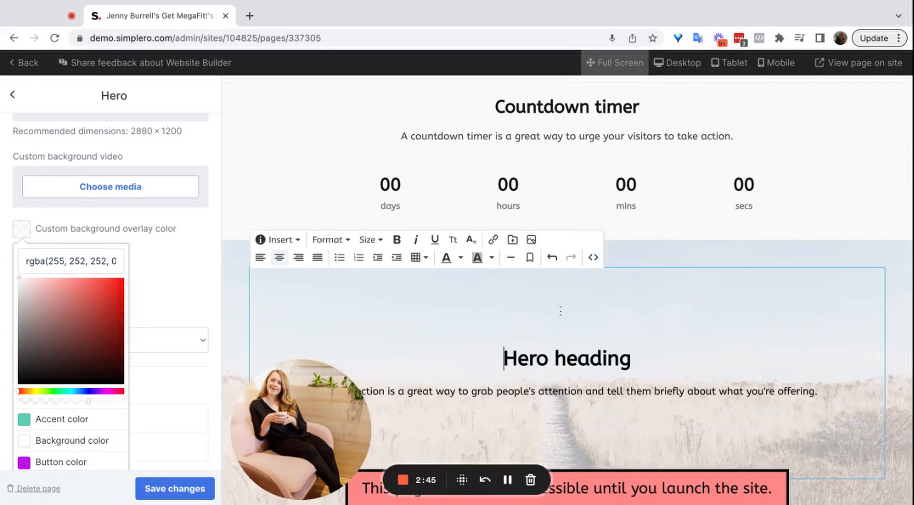
scroll(590, 331, down, 2)
Step: Add a button to the content of the new Hero section, keeping its default label
click(193, 298)
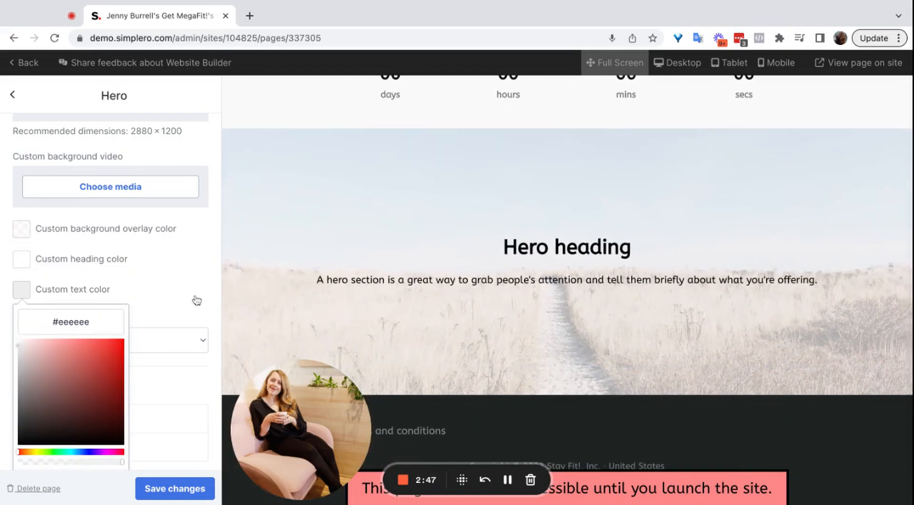
scroll(195, 333, down, 2)
click(198, 338)
scroll(200, 334, down, 4)
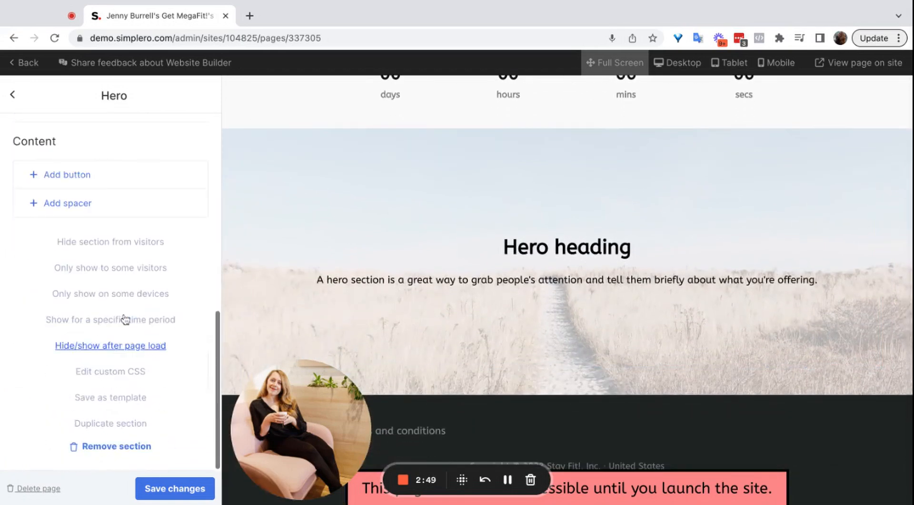
click(83, 173)
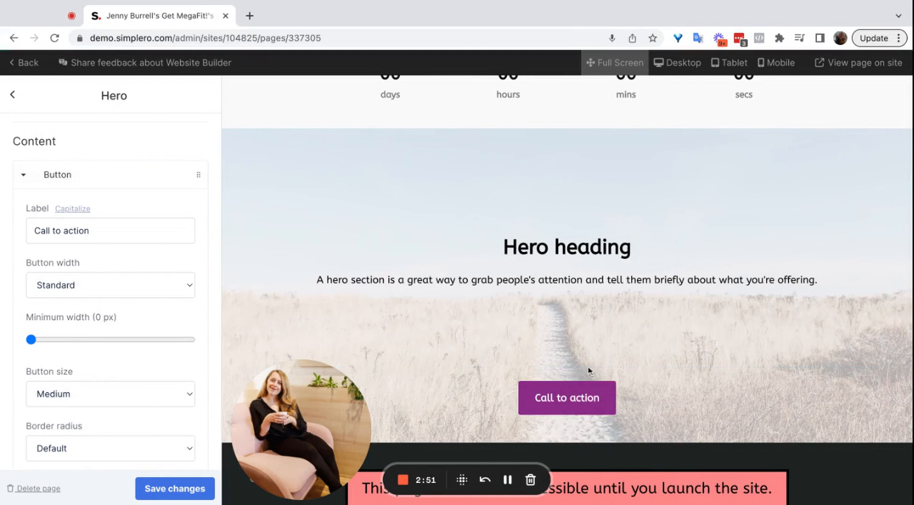
Step: Delete surplus blank lines below the Hero paragraph and one above the heading to tighten the spacing
click(580, 349)
key(BackSpace)
key(BackSpace)
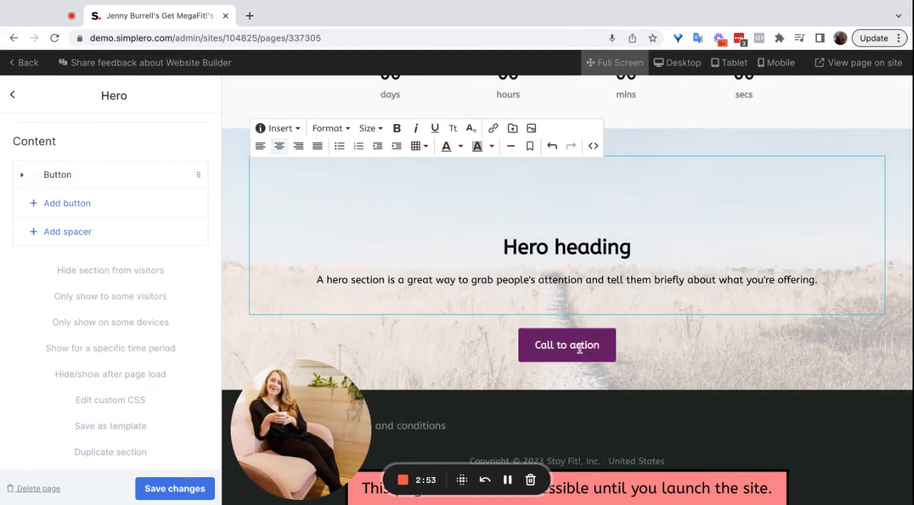
click(649, 369)
click(506, 229)
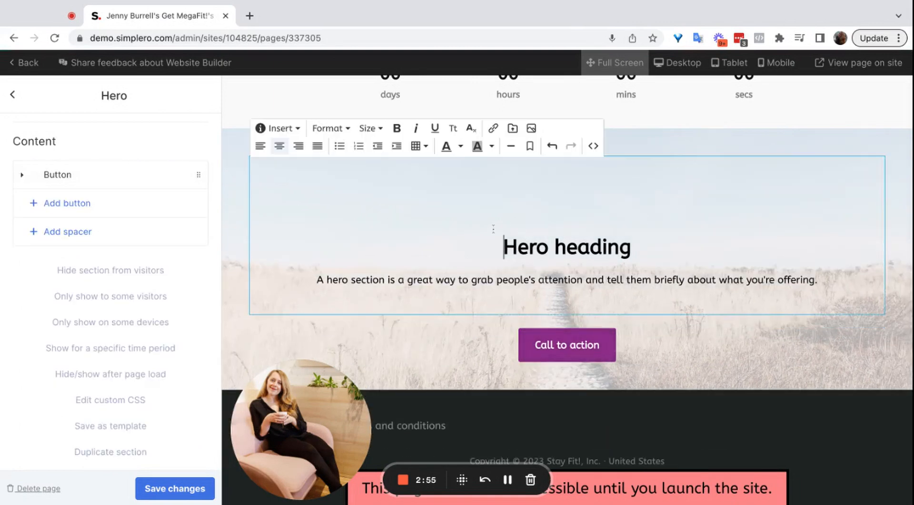
key(BackSpace)
click(718, 314)
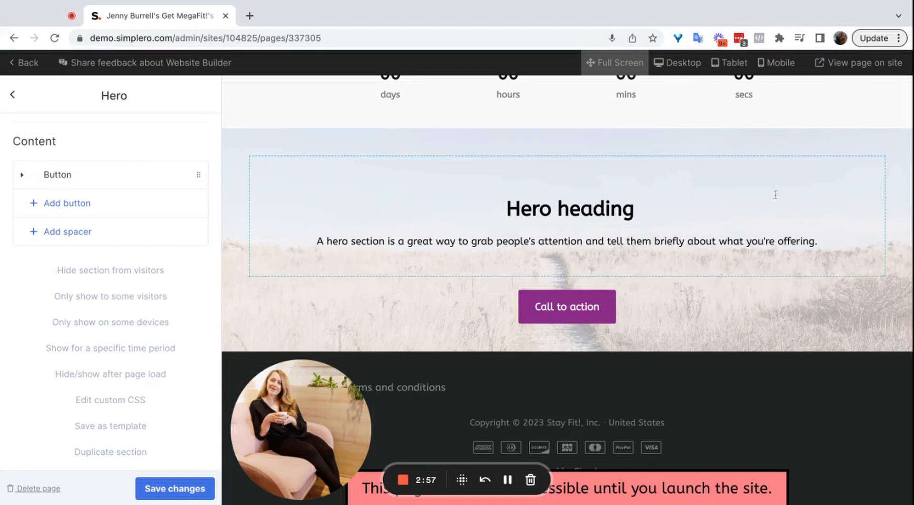
Step: Open the Get MegaFit! hero at the top of the page to review its settings, and return to the section list
scroll(576, 227, up, 20)
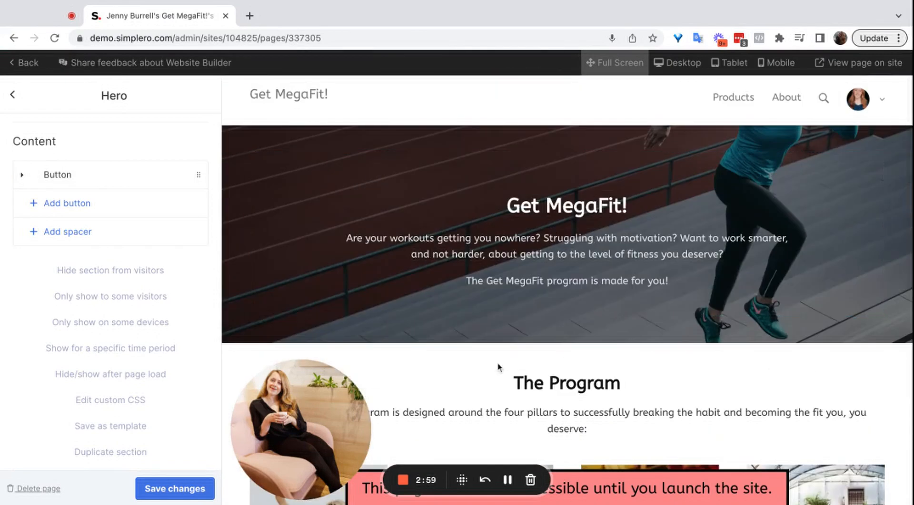
click(472, 217)
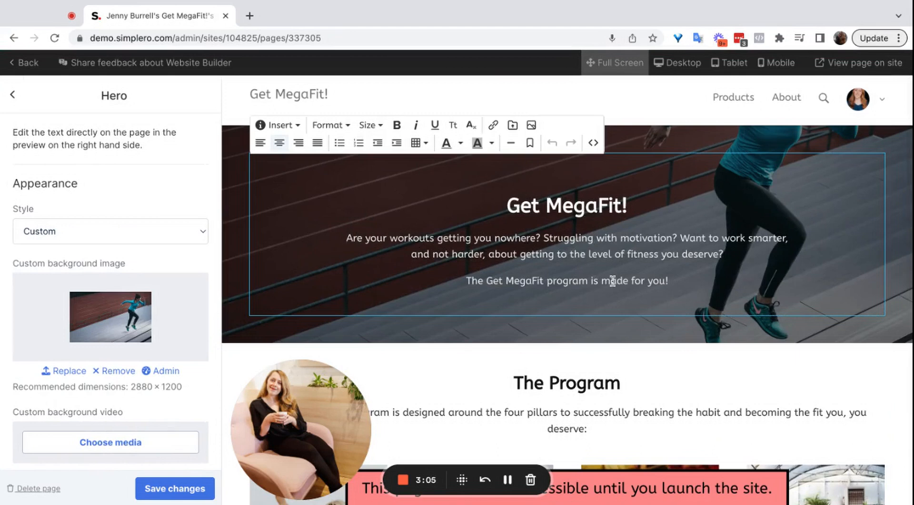
click(12, 94)
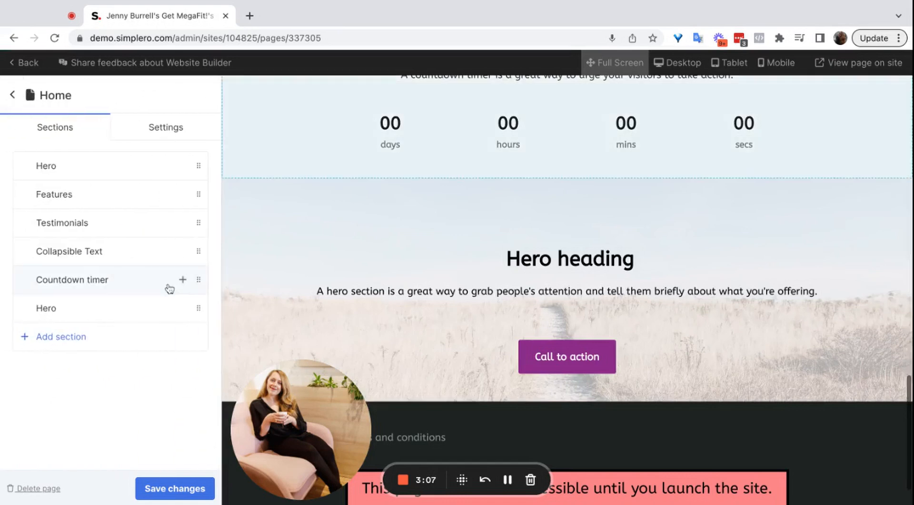
Step: Add a standard Script section below the new Hero, select its placeholder code, and return to the section list
click(74, 351)
scroll(136, 373, down, 14)
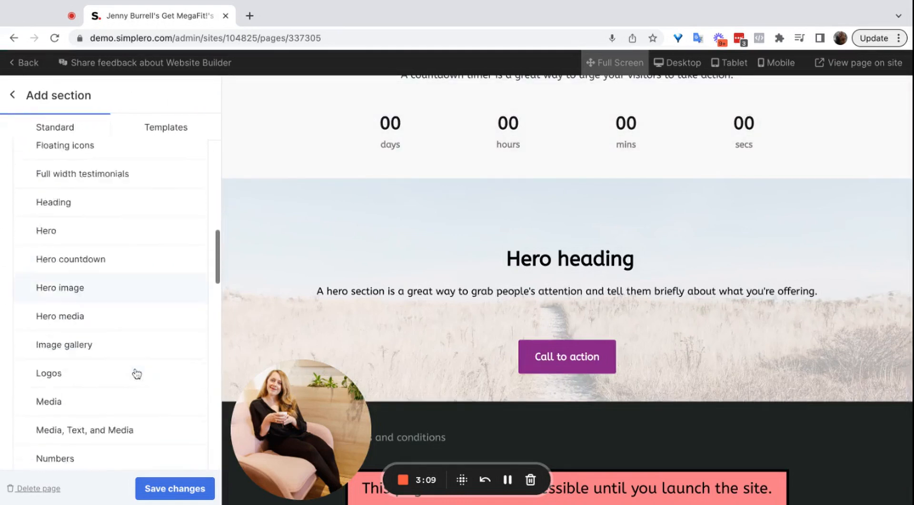
scroll(137, 374, down, 5)
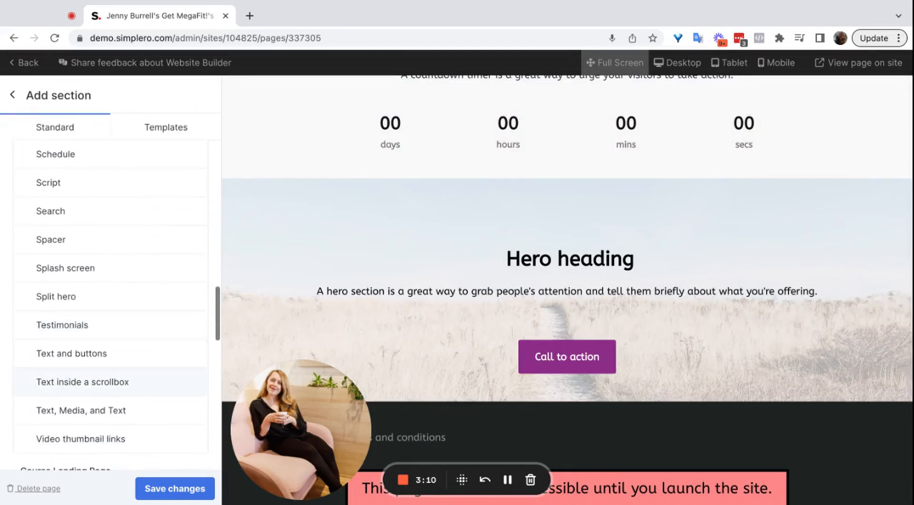
scroll(150, 328, up, 2)
click(81, 238)
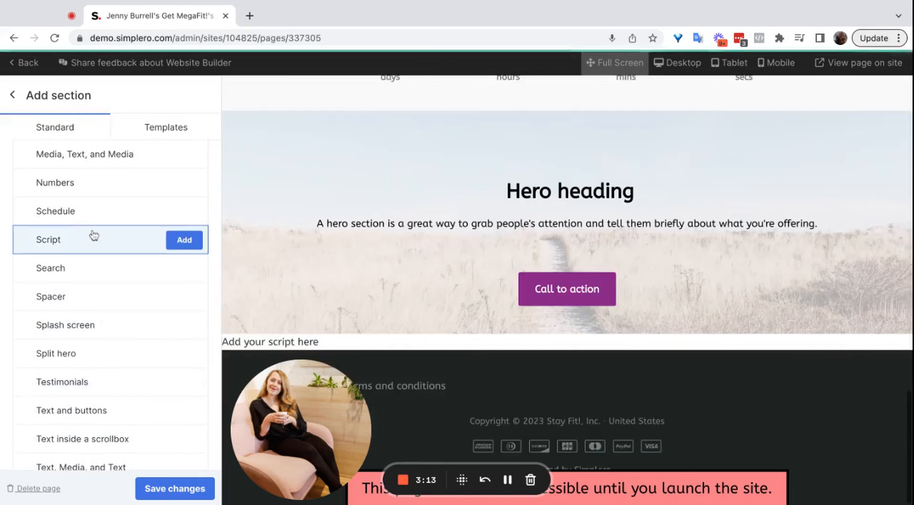
click(193, 242)
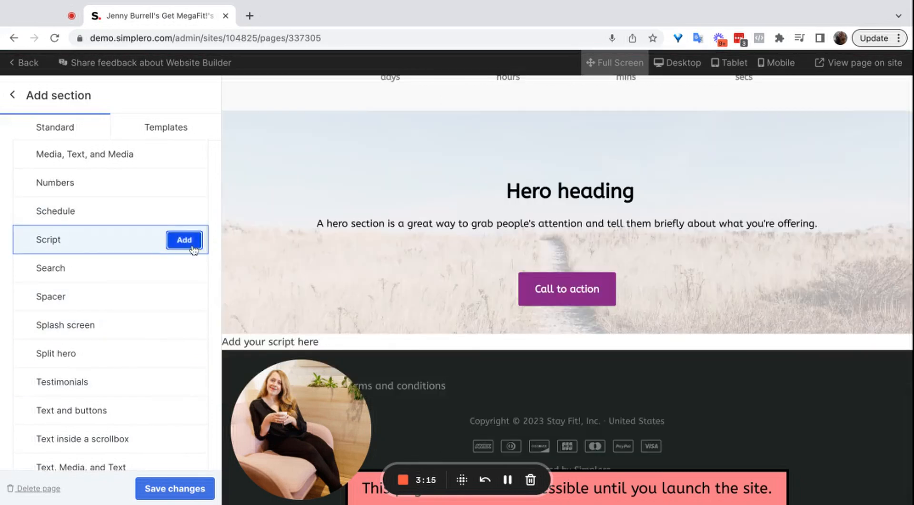
key(ctrl+a)
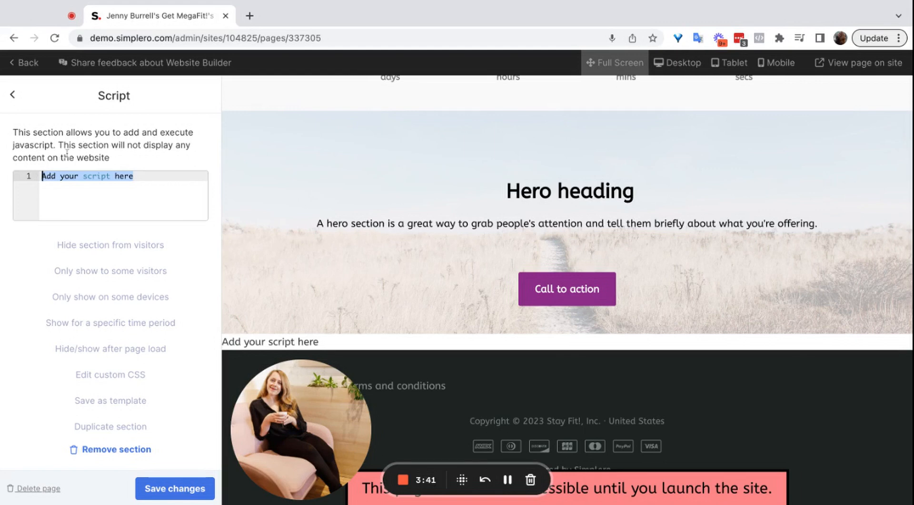
click(12, 94)
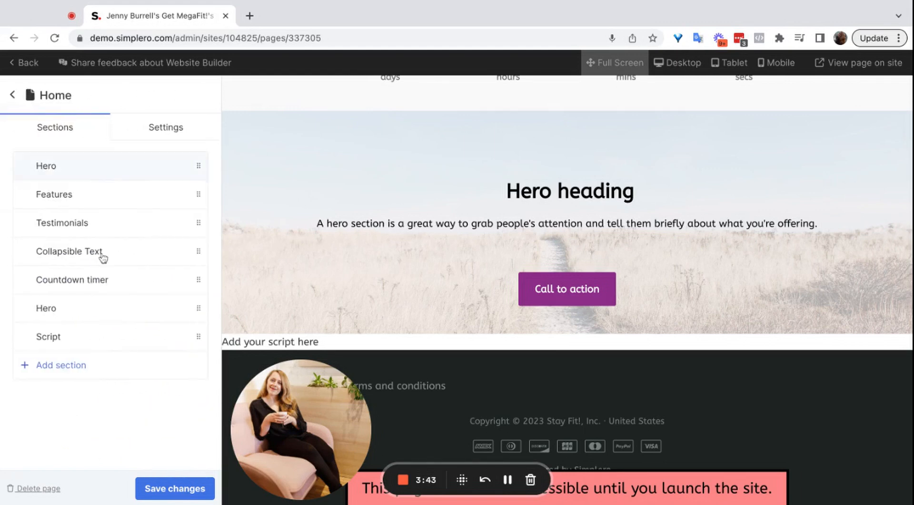
Step: Browse the standard sections available to add and preview the Pricing table and Products sections
click(90, 368)
scroll(159, 389, down, 15)
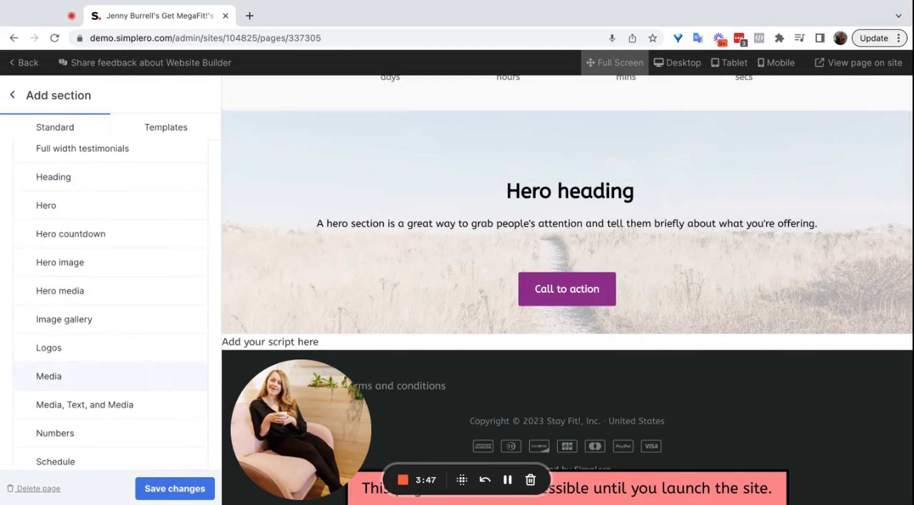
scroll(109, 265, down, 5)
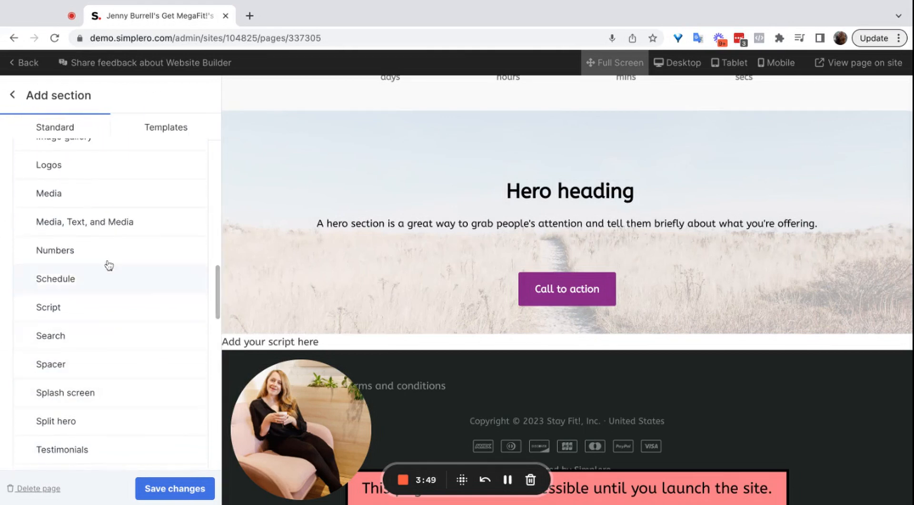
scroll(121, 366, down, 3)
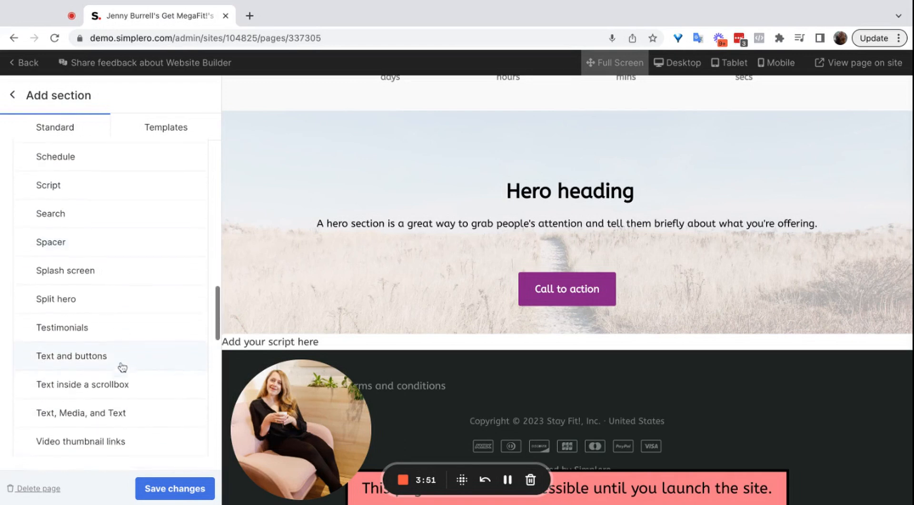
scroll(122, 367, down, 3)
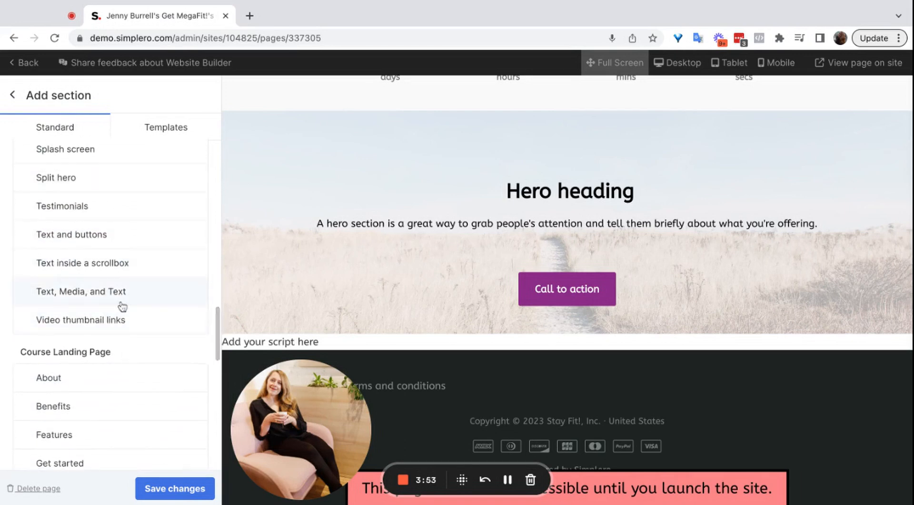
scroll(112, 329, down, 4)
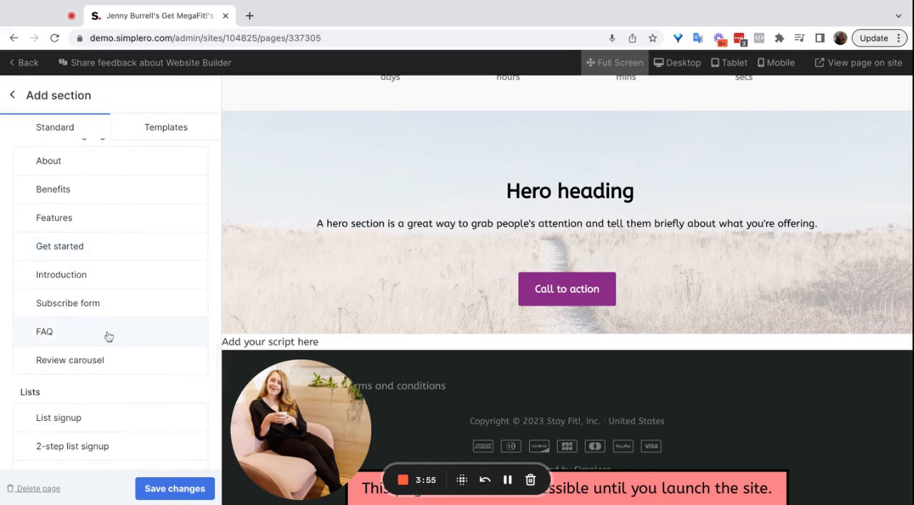
scroll(109, 338, down, 8)
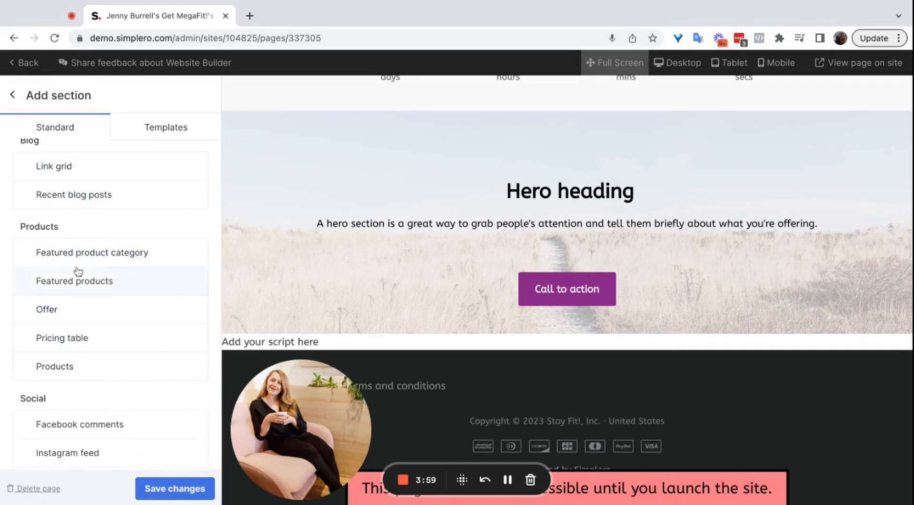
click(84, 340)
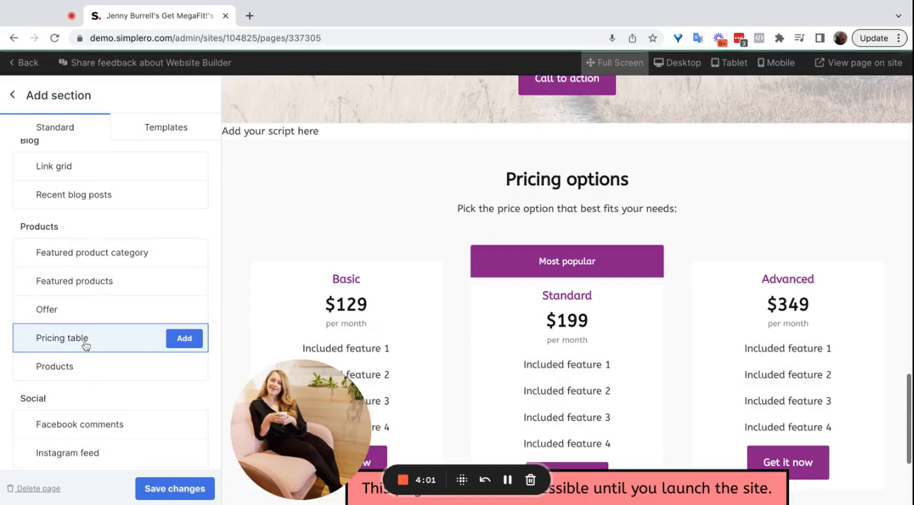
click(97, 381)
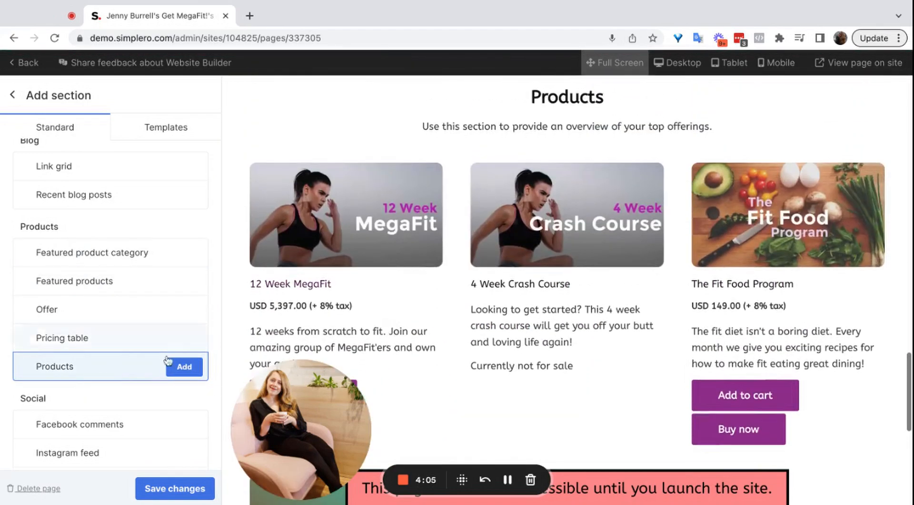
Step: Add the social Instagram feed section below the Script section and return to the Home page's section list
scroll(150, 377, down, 1)
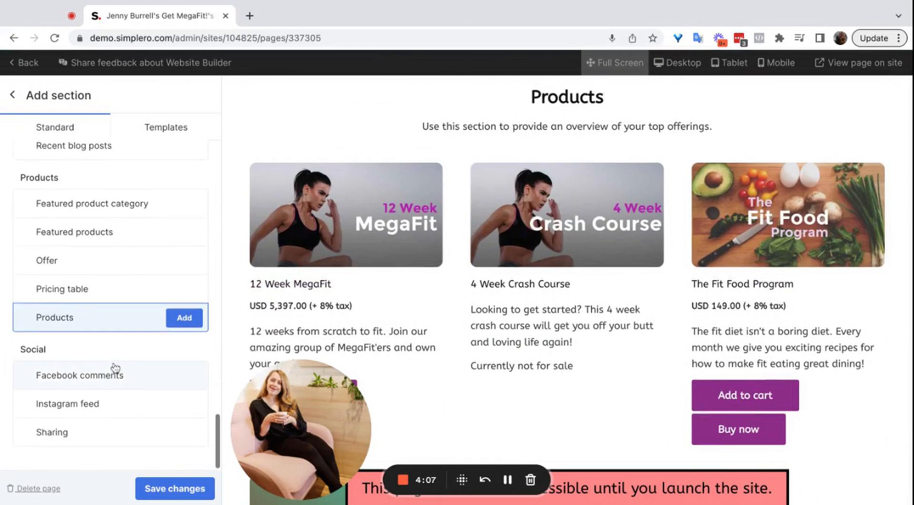
click(116, 371)
click(97, 402)
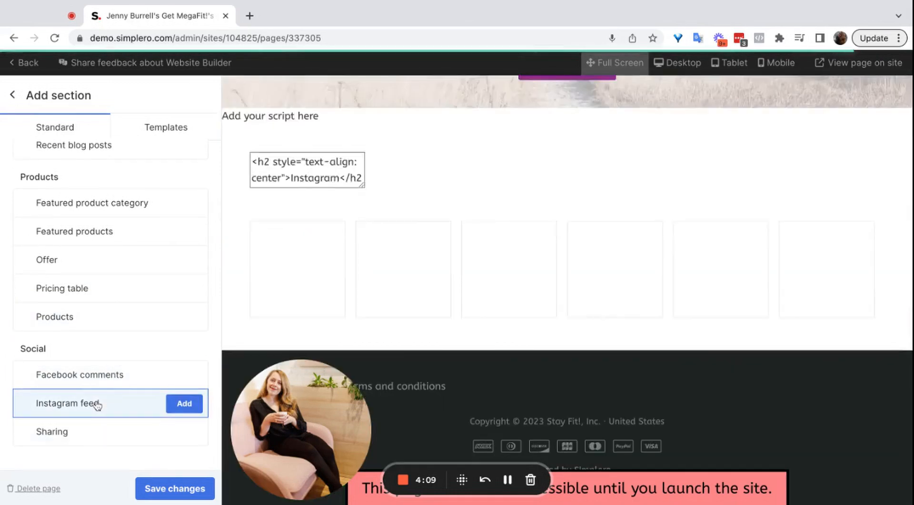
click(583, 239)
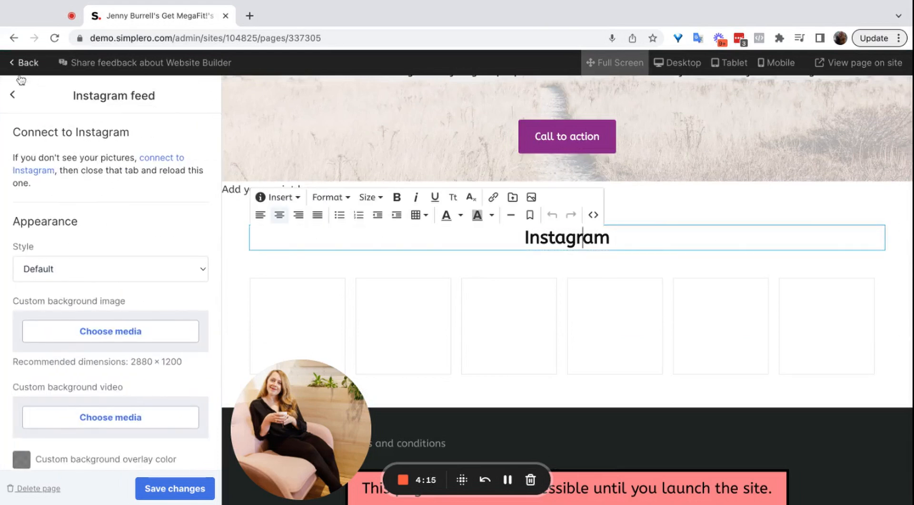
click(12, 94)
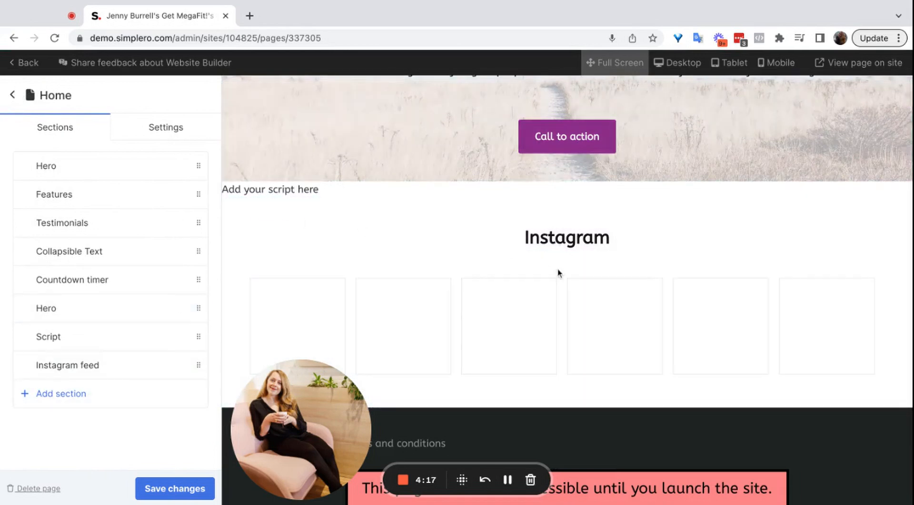